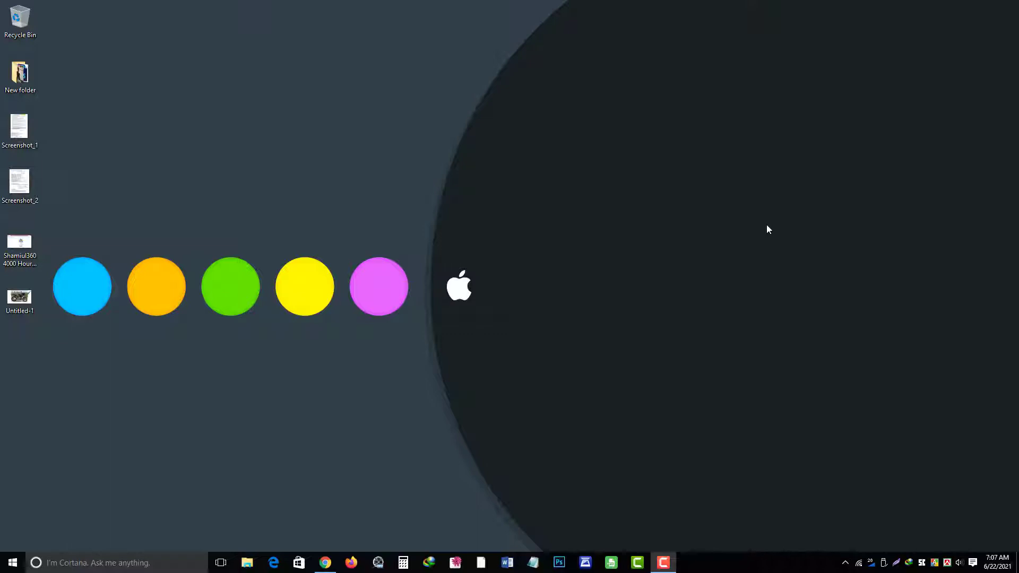
# - Open Chrome and search the web for "atf cleaner download"
pyautogui.click(326, 563)
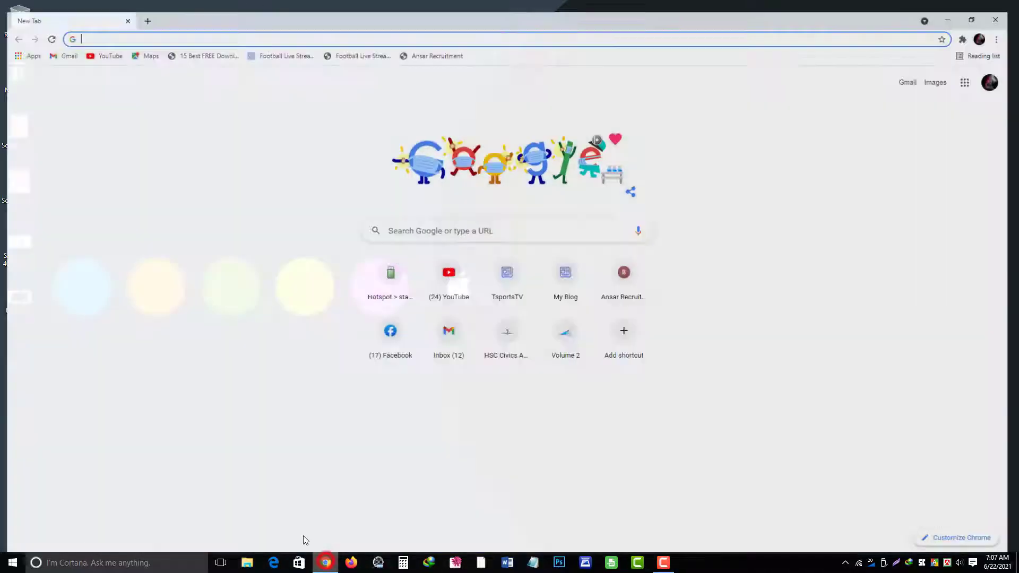
pyautogui.click(141, 21)
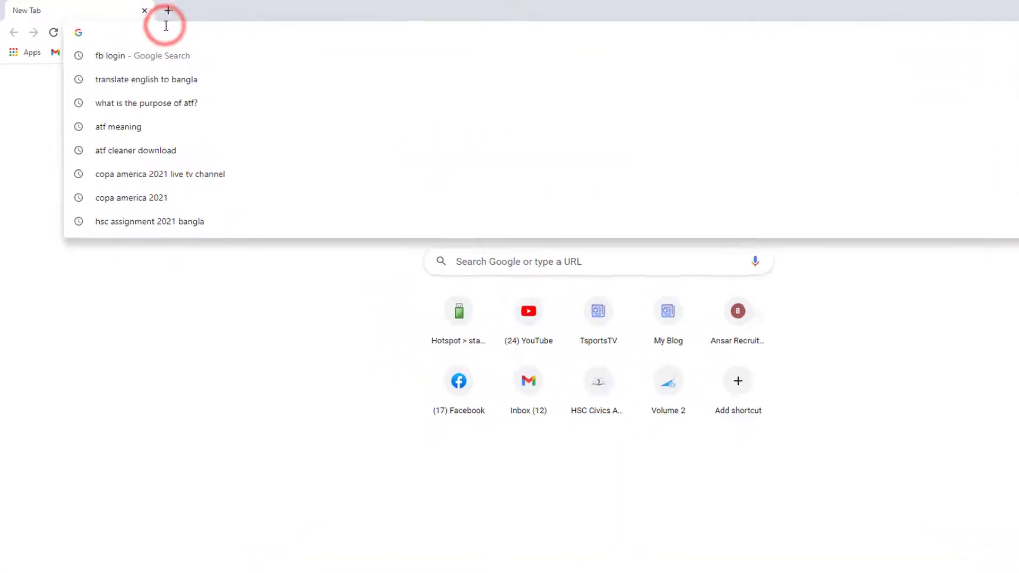
pyautogui.write('atf')
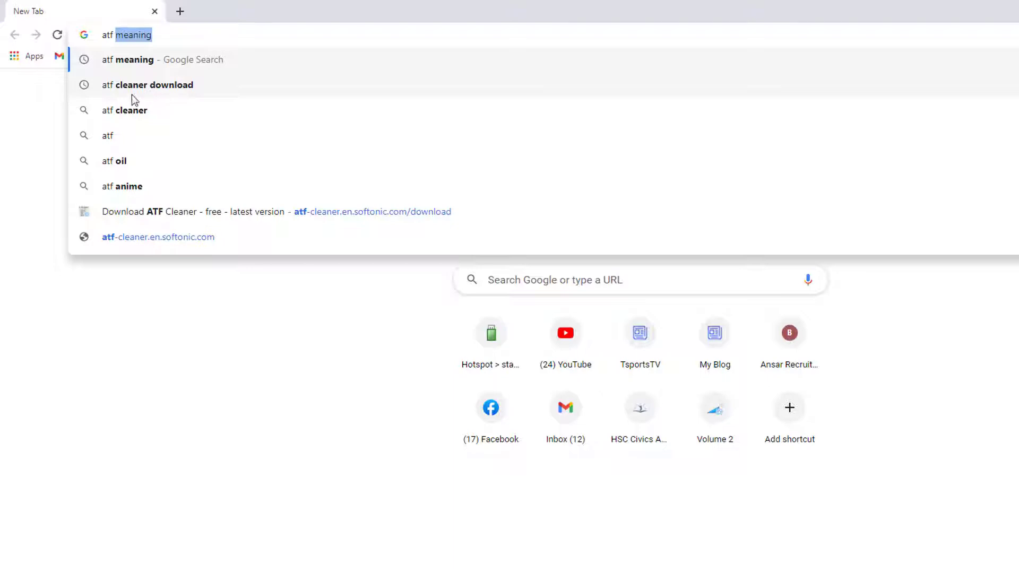
pyautogui.click(150, 89)
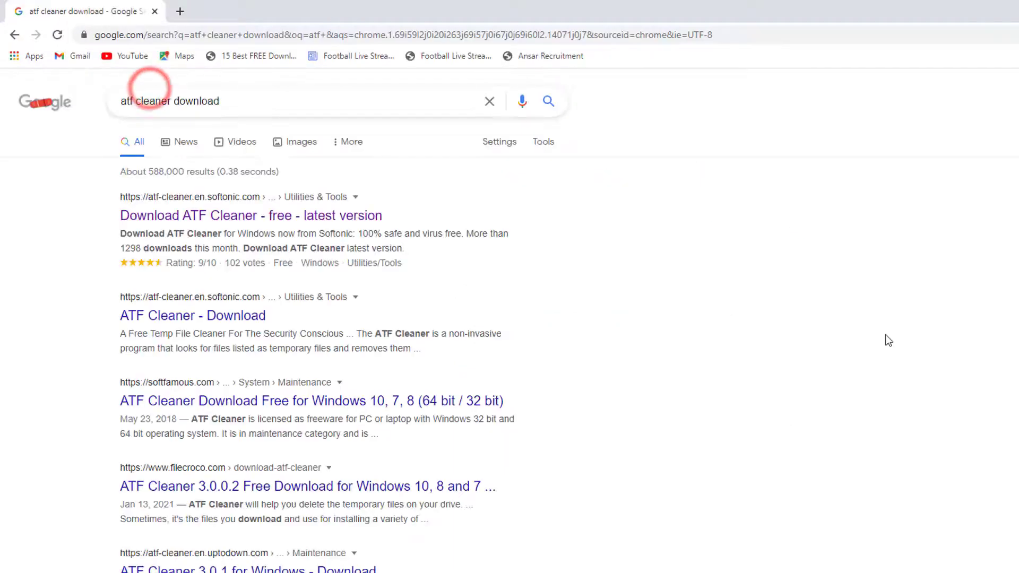
# - Open the Softonic ATF Cleaner download page and request the free PC download, dismissing the Opera offer
pyautogui.click(281, 217)
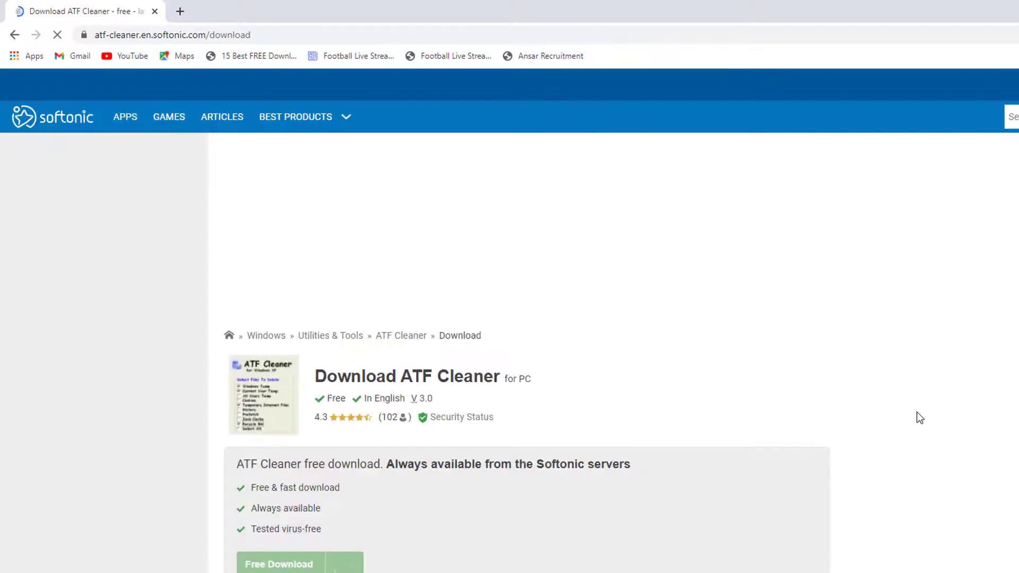
pyautogui.scroll(-3, 621, 305)
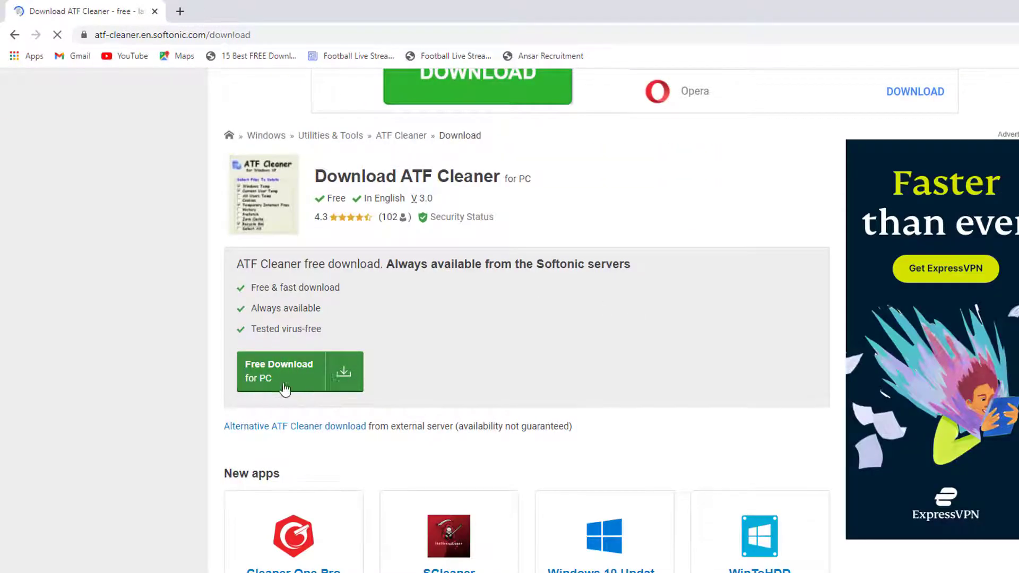
pyautogui.click(344, 376)
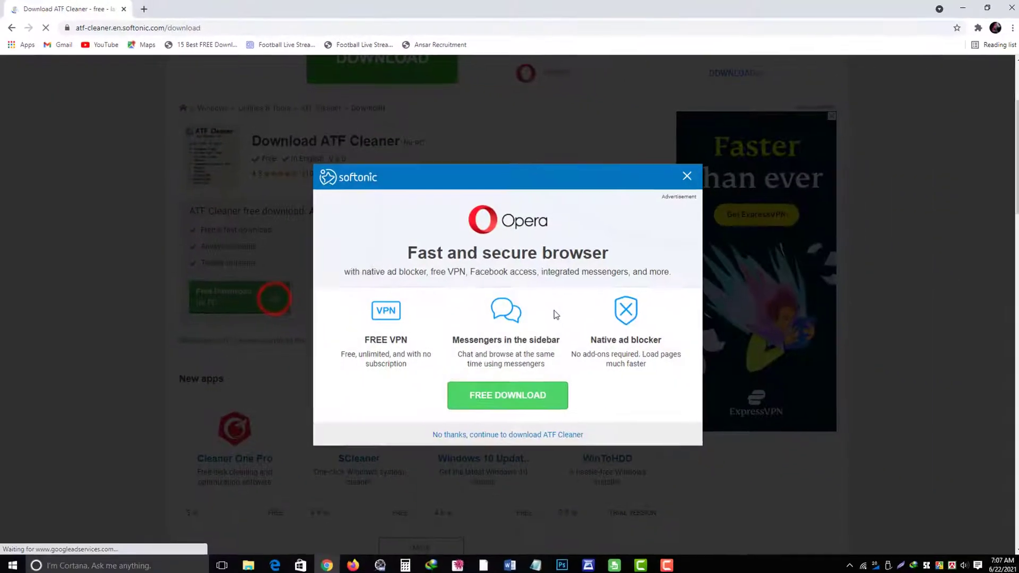
pyautogui.click(684, 175)
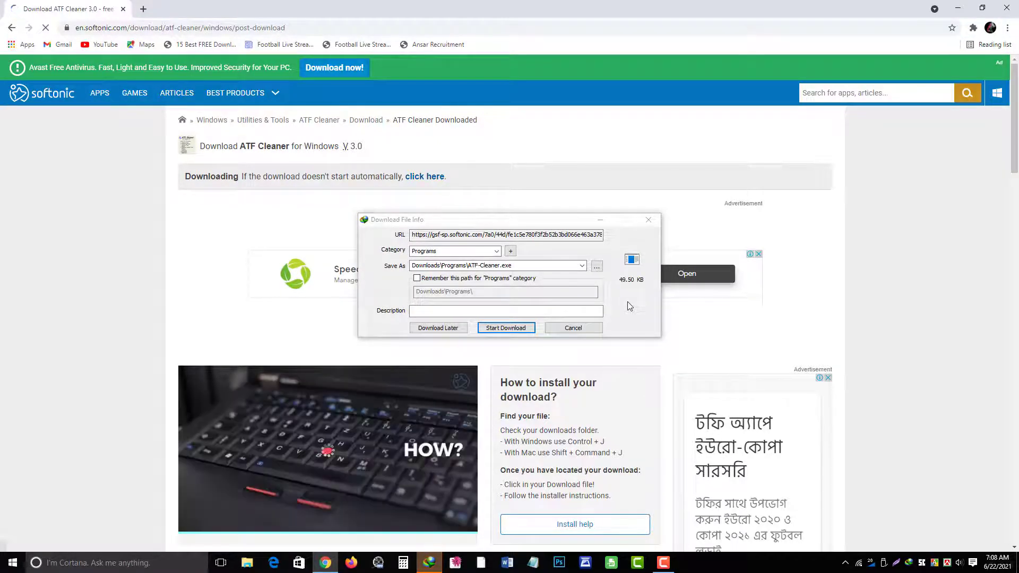
# - Download ATF-Cleaner.exe with the Desktop as its save location, closing the finished download dialog and minimizing the browser
pyautogui.click(506, 328)
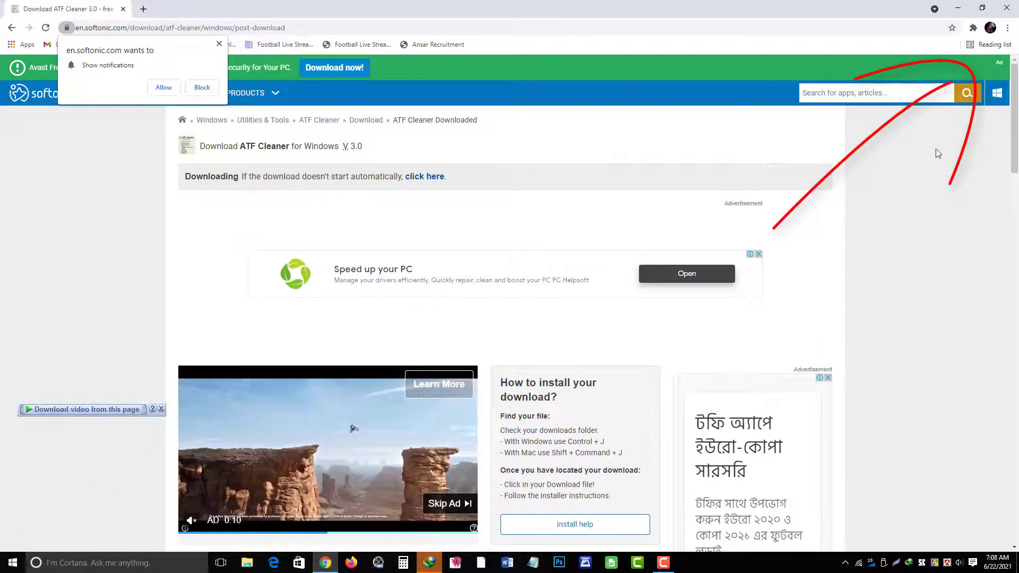
pyautogui.click(429, 564)
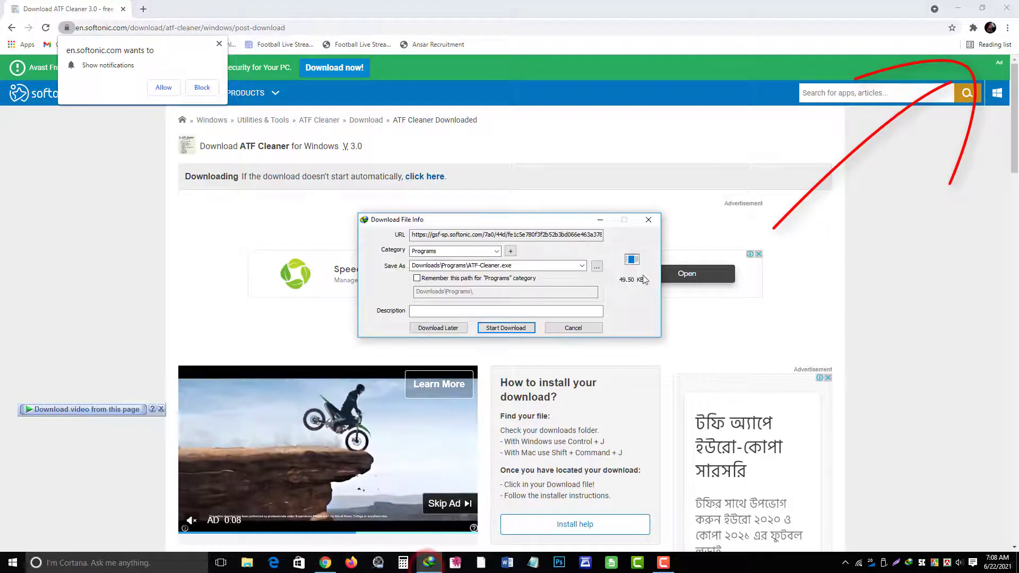
pyautogui.click(599, 266)
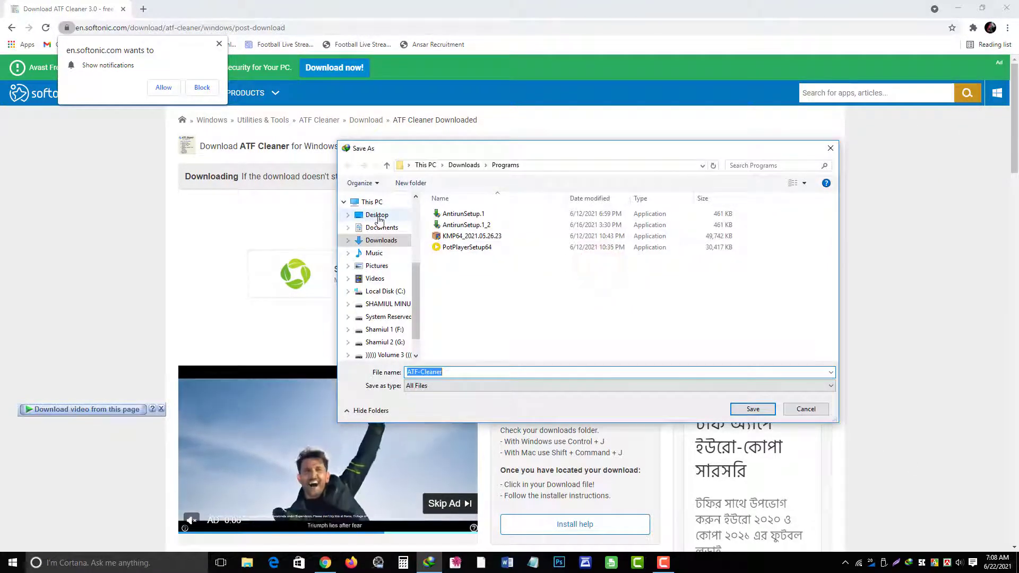
pyautogui.click(377, 215)
pyautogui.click(765, 412)
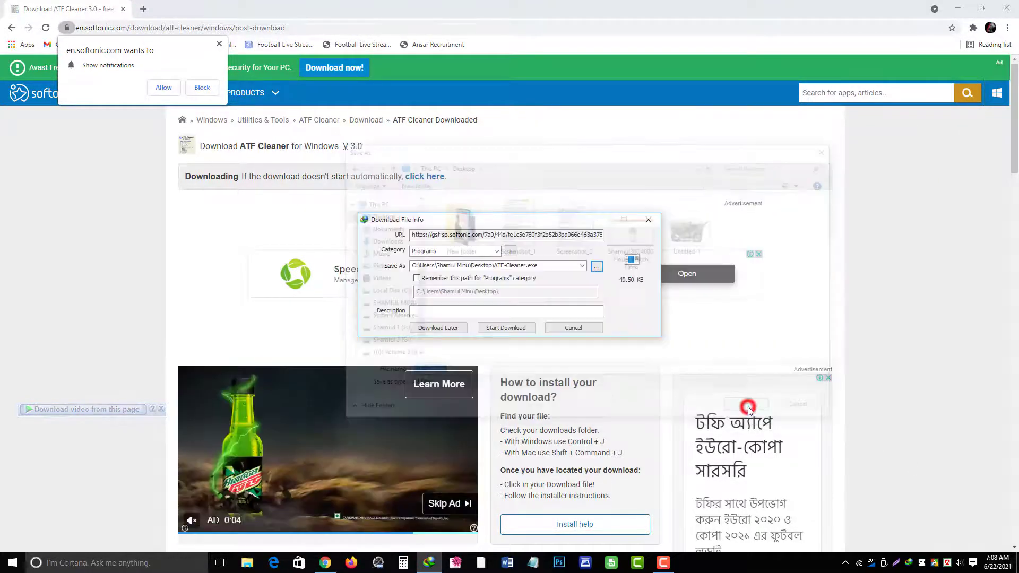
pyautogui.click(507, 328)
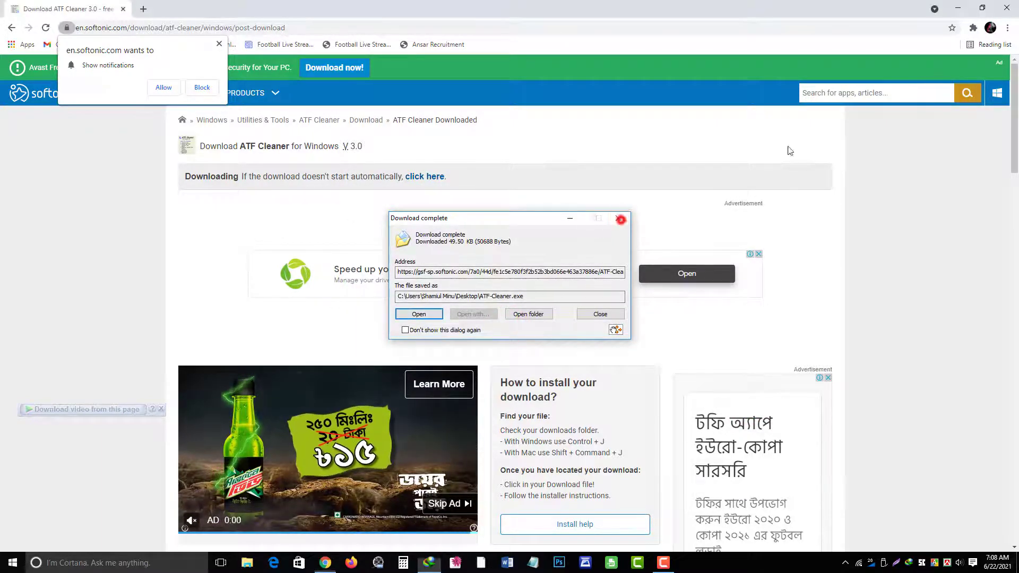
pyautogui.click(618, 219)
pyautogui.click(958, 8)
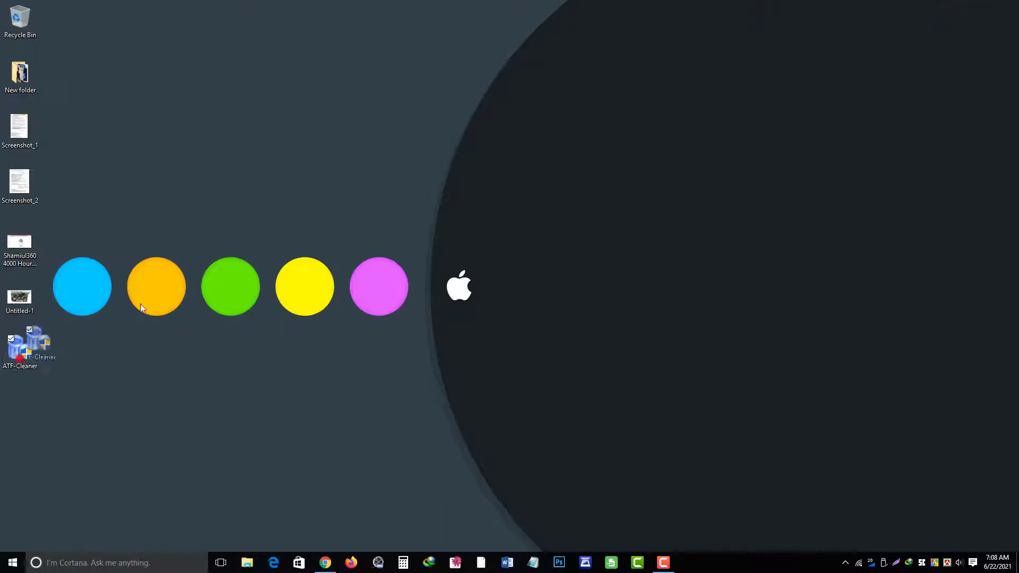
# - Move the ATF-Cleaner icon away from the other desktop icons to the empty area above the yellow circle
pyautogui.moveTo(141, 304); pyautogui.dragTo(305, 82)
pyautogui.click(382, 103)
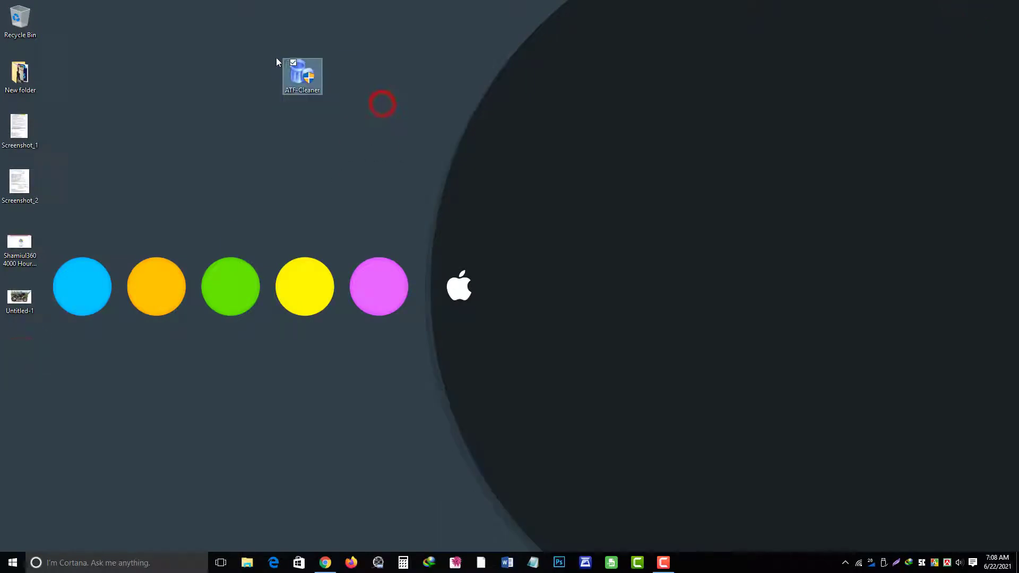
pyautogui.click(342, 136)
# - Run ATF-Cleaner with permission to make changes to the PC and place its window beside its desktop icon
pyautogui.doubleClick(304, 74)
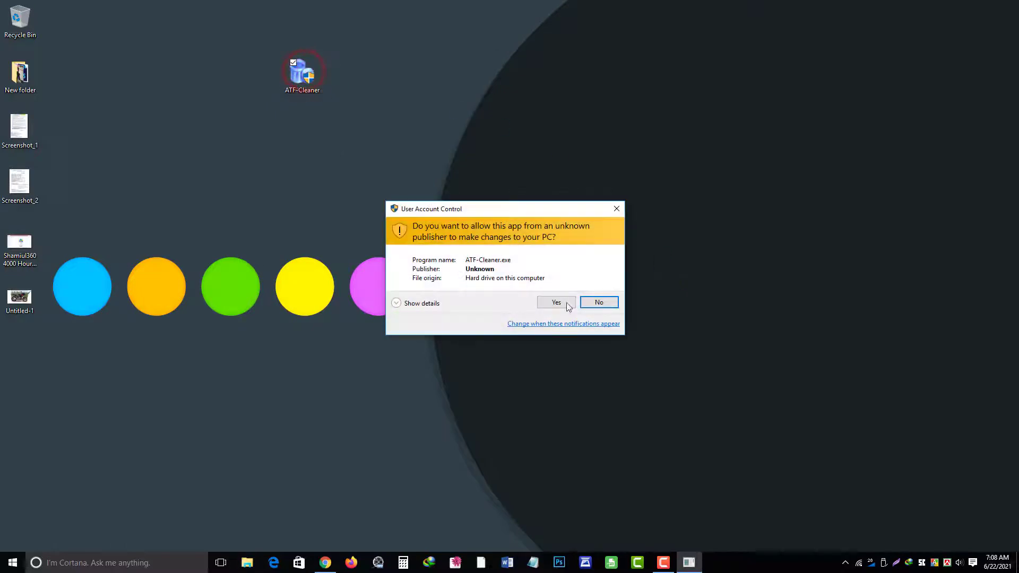
pyautogui.click(566, 303)
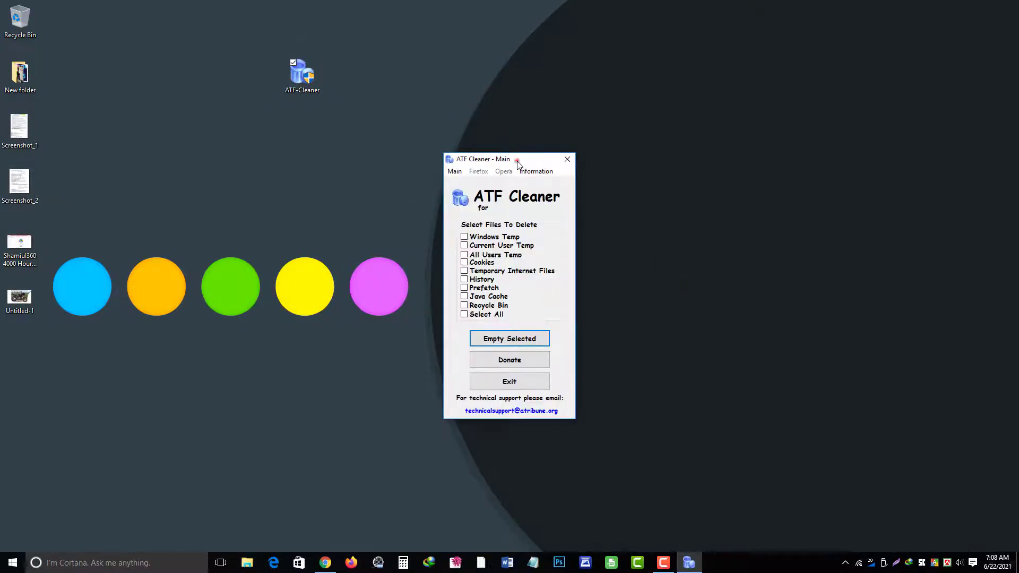
pyautogui.moveTo(518, 164); pyautogui.dragTo(446, 68)
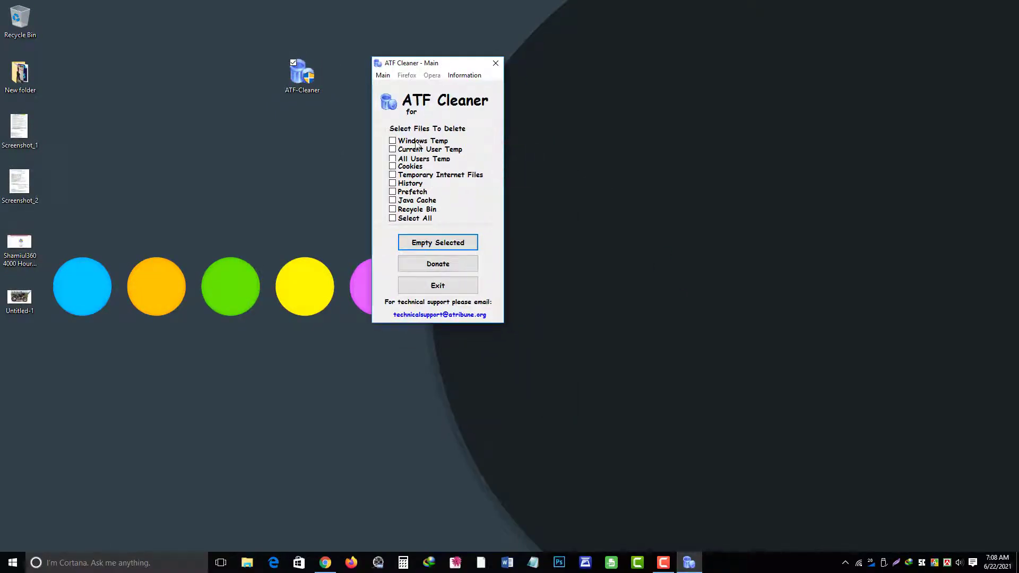
pyautogui.click(379, 138)
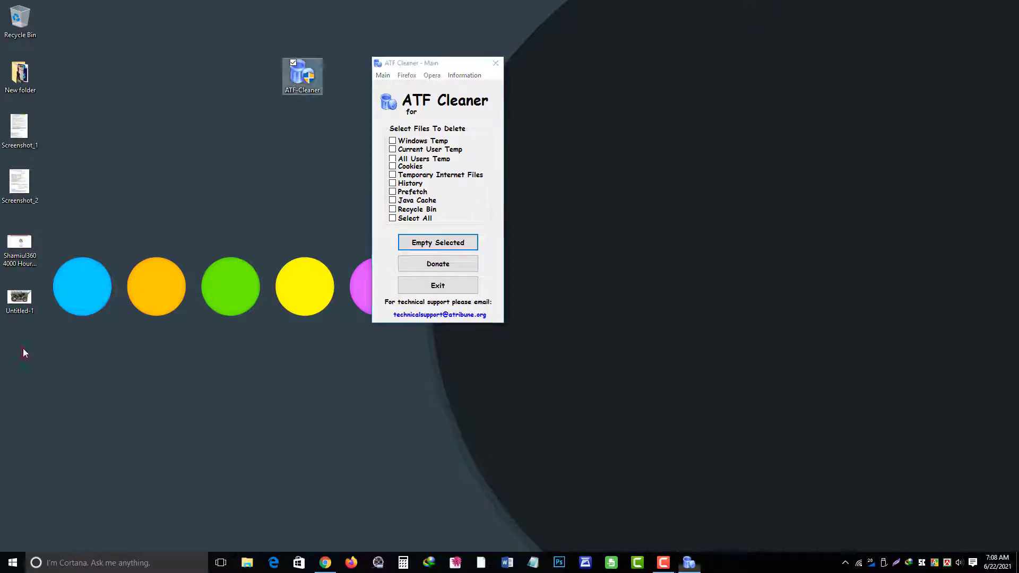
# - Delete the four image files below New folder from the desktop, including Screenshot_1, Screenshot_2 and Untitled-1
pyautogui.moveTo(23, 353); pyautogui.dragTo(24, 123)
pyautogui.rightClick(21, 133)
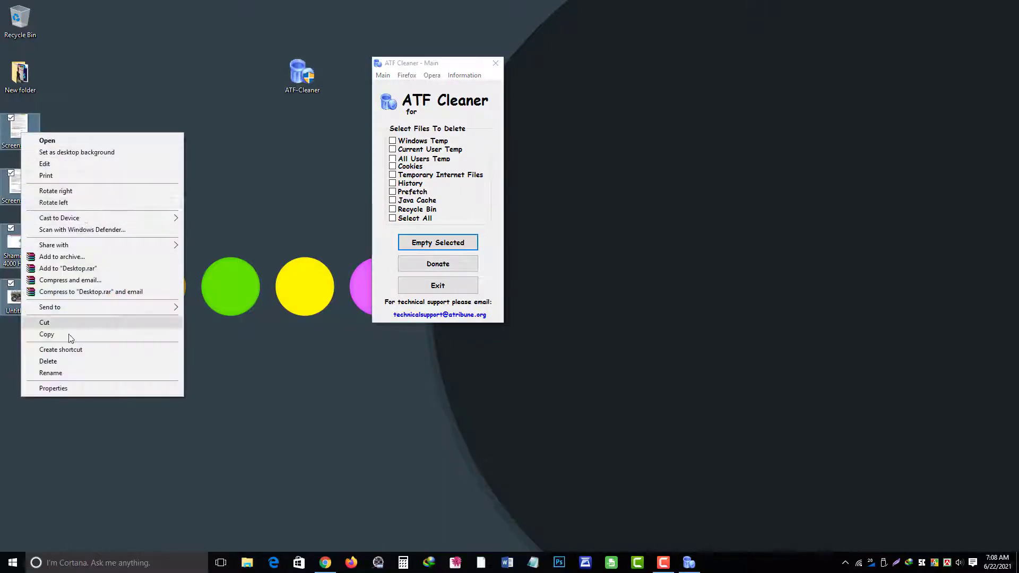
pyautogui.click(54, 360)
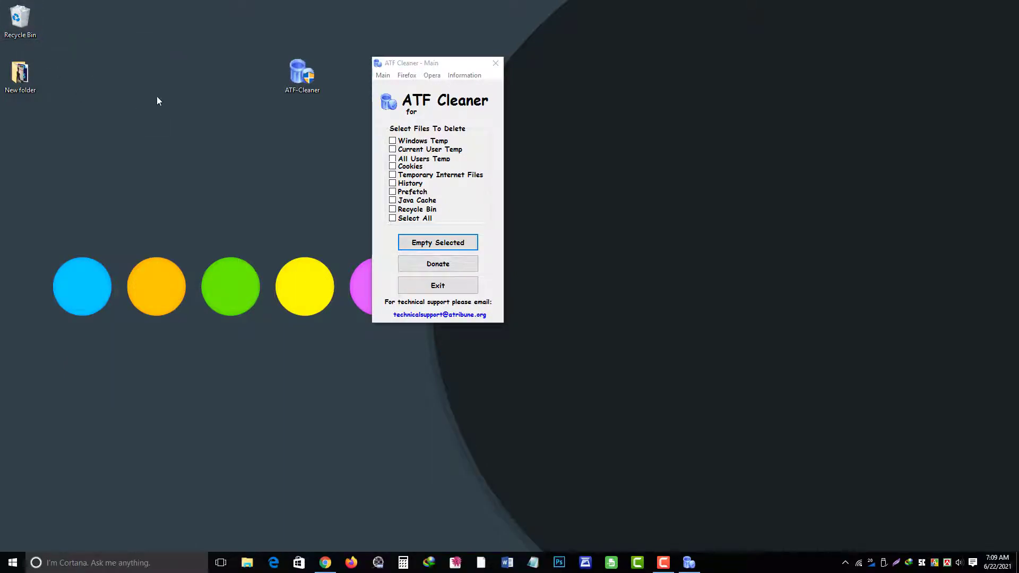
# - Empty the Recycle Bin and shift the ATF Cleaner window slightly
pyautogui.rightClick(24, 18)
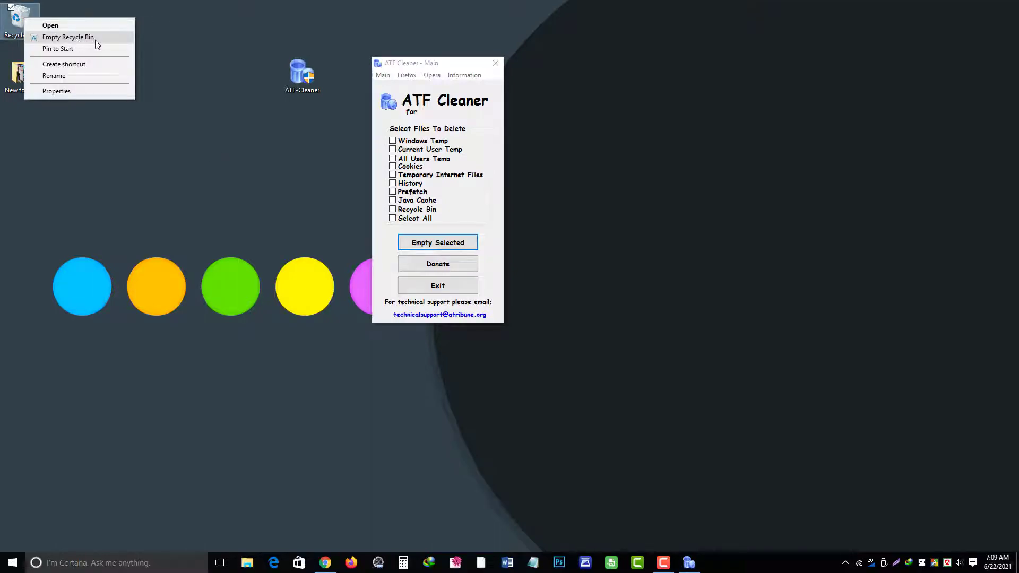
pyautogui.click(68, 37)
pyautogui.moveTo(449, 67); pyautogui.dragTo(481, 73)
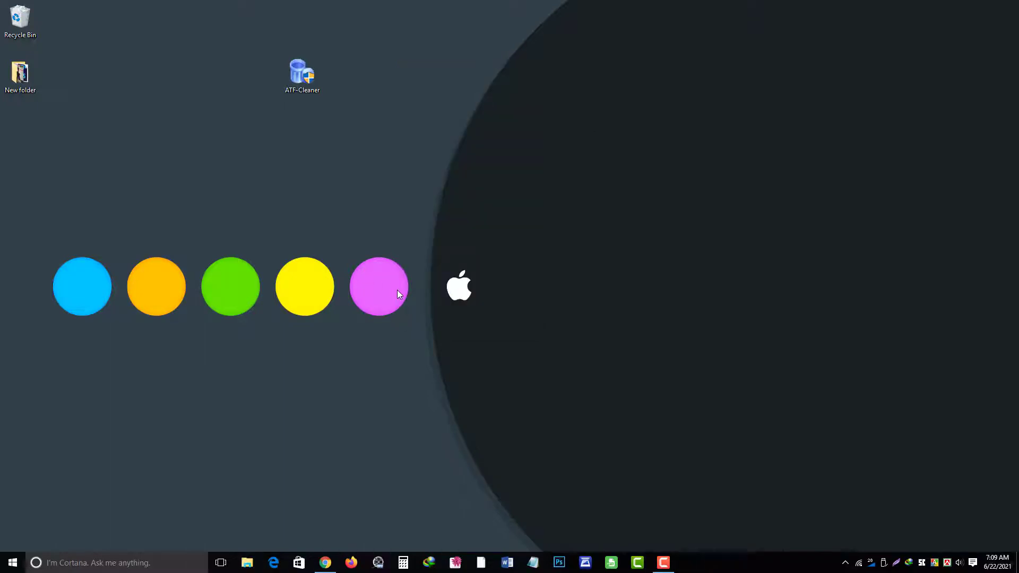
# - Open the Recent folder by running the command "recent"
pyautogui.press('super+r')
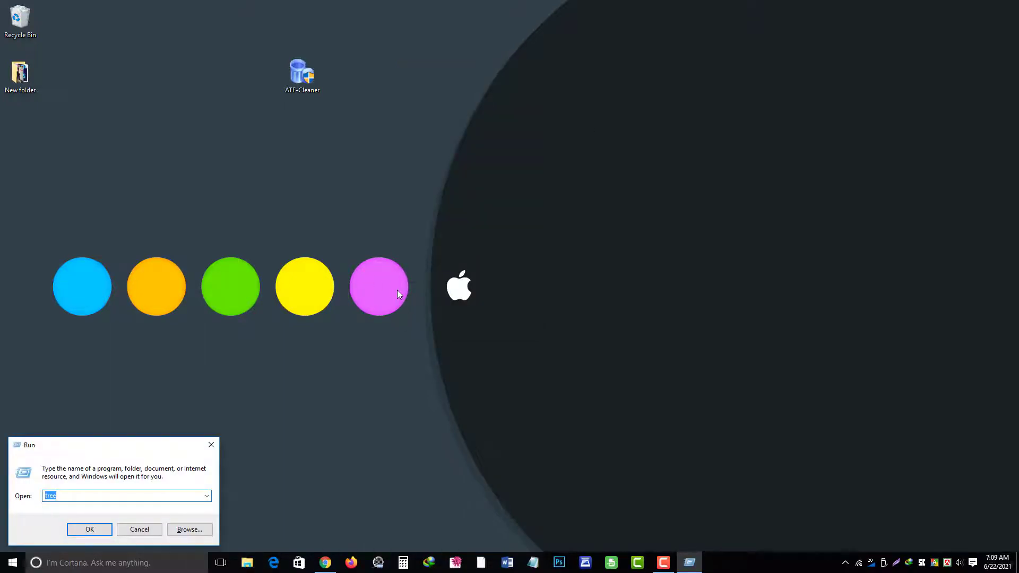
pyautogui.write('r')
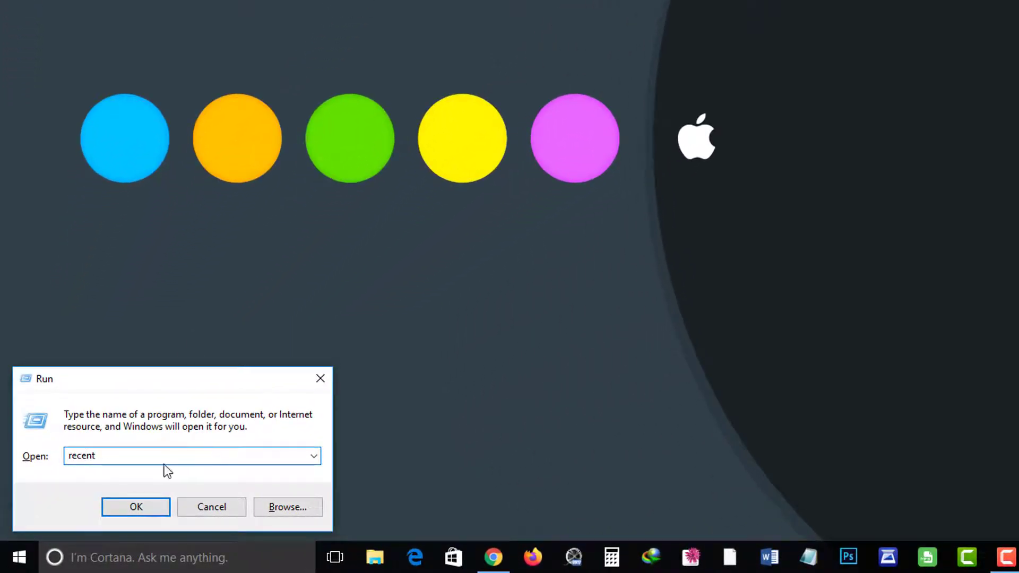
pyautogui.click(117, 508)
# - Delete all items in the Recent folder and close the folder window
pyautogui.scroll(-15, 311, 44)
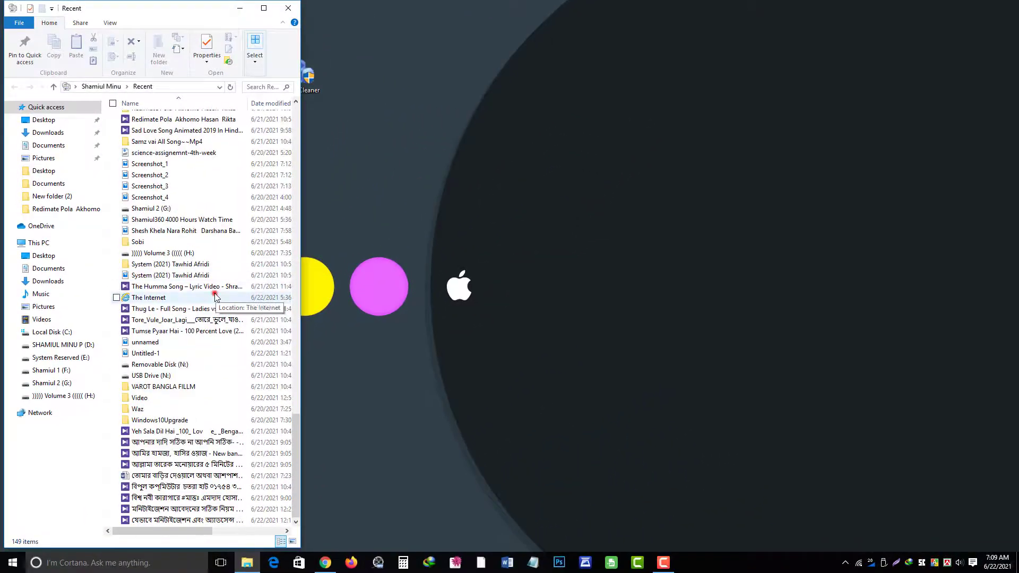
pyautogui.click(216, 296)
pyautogui.hotkey('ctrl', 'a')
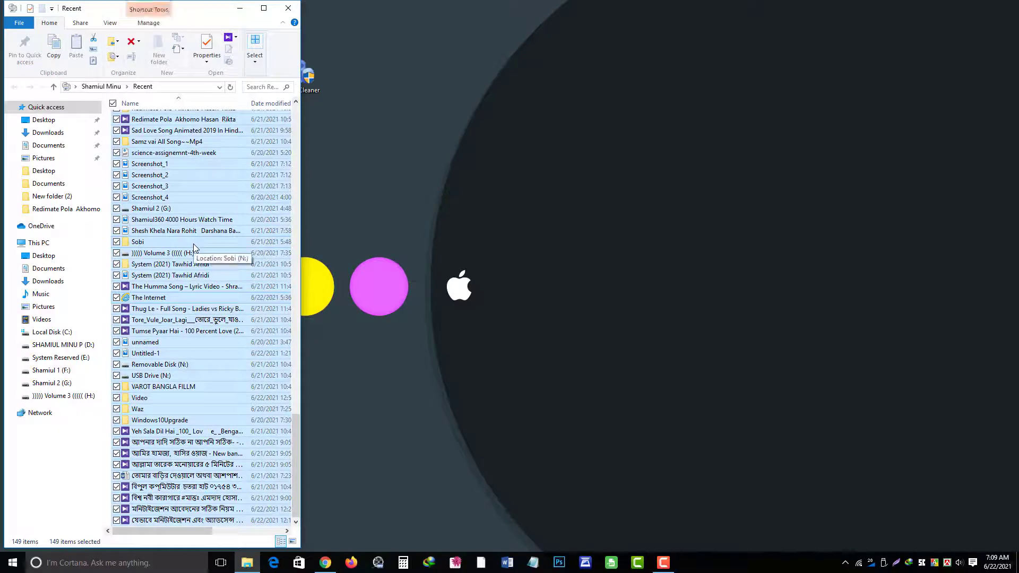
pyautogui.rightClick(158, 154)
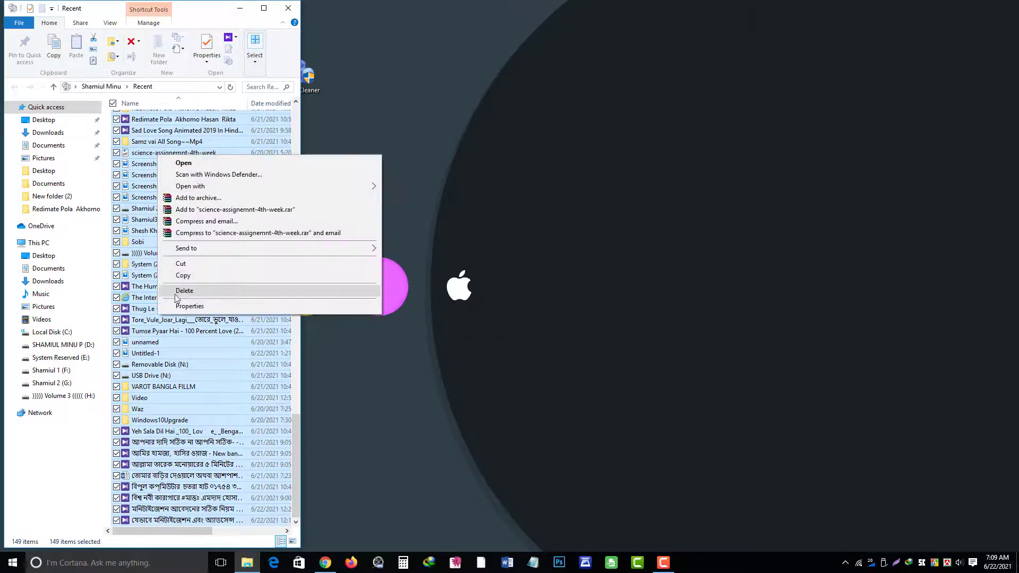
pyautogui.click(194, 8)
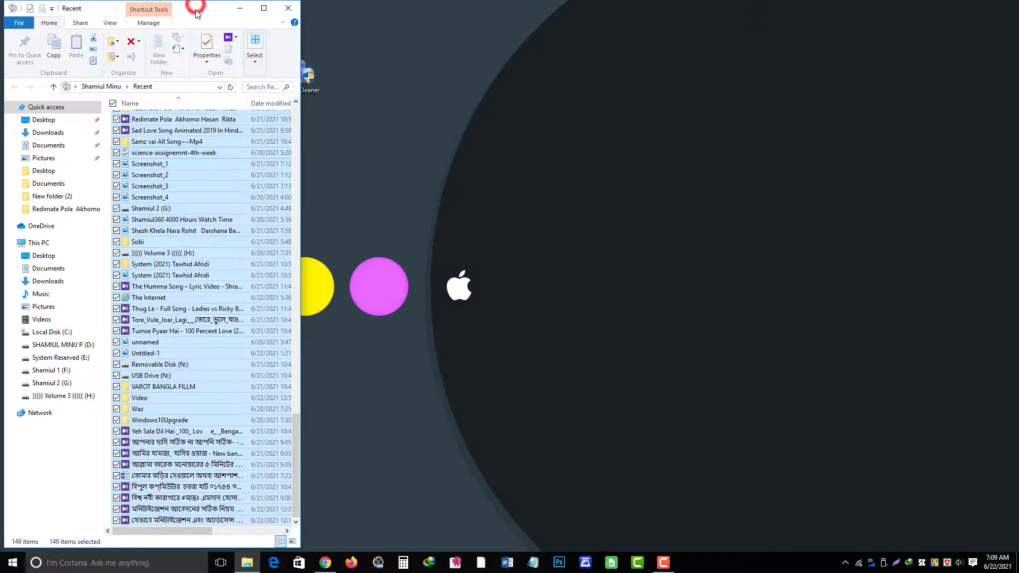
pyautogui.moveTo(196, 14); pyautogui.dragTo(382, 31)
pyautogui.rightClick(336, 170)
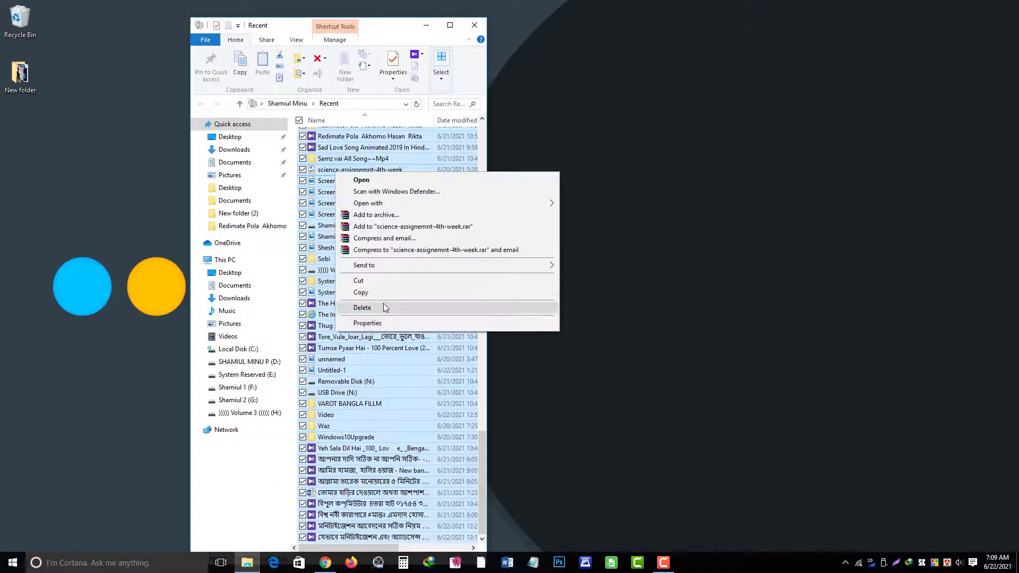
pyautogui.click(370, 307)
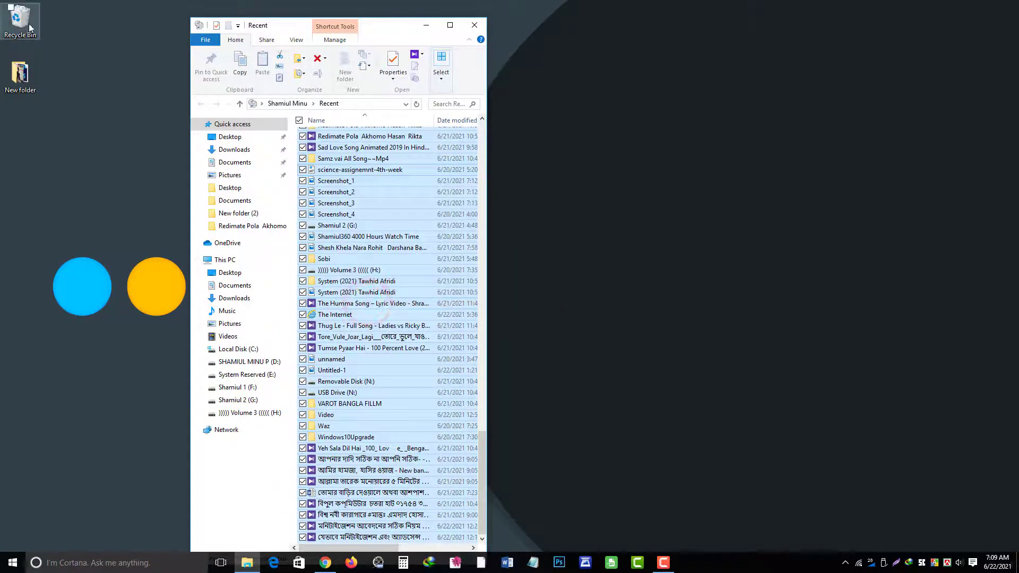
pyautogui.click(29, 22)
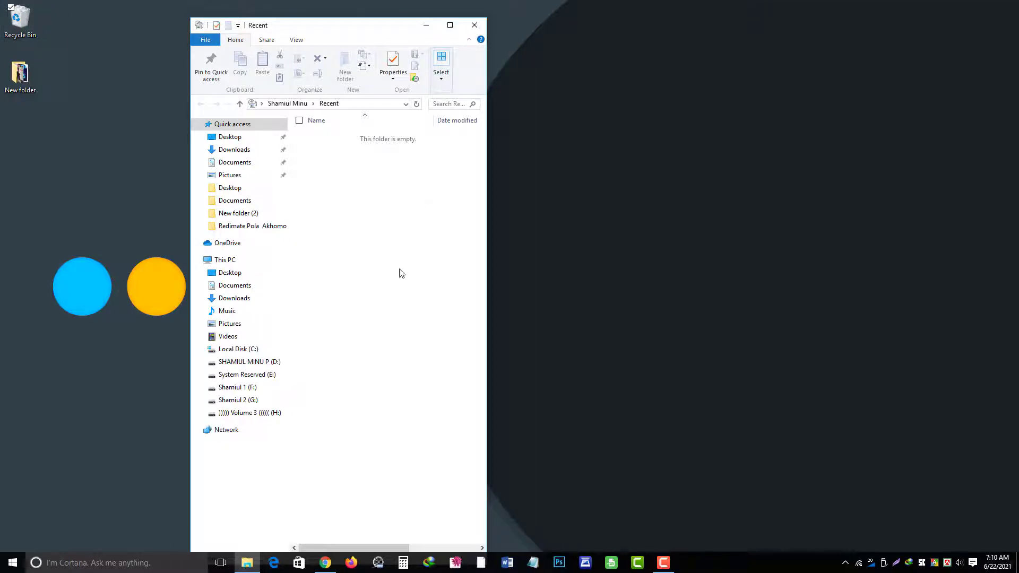
pyautogui.click(475, 25)
# - Open the Windows temporary files folder by running the command "temp"
pyautogui.press('super+r')
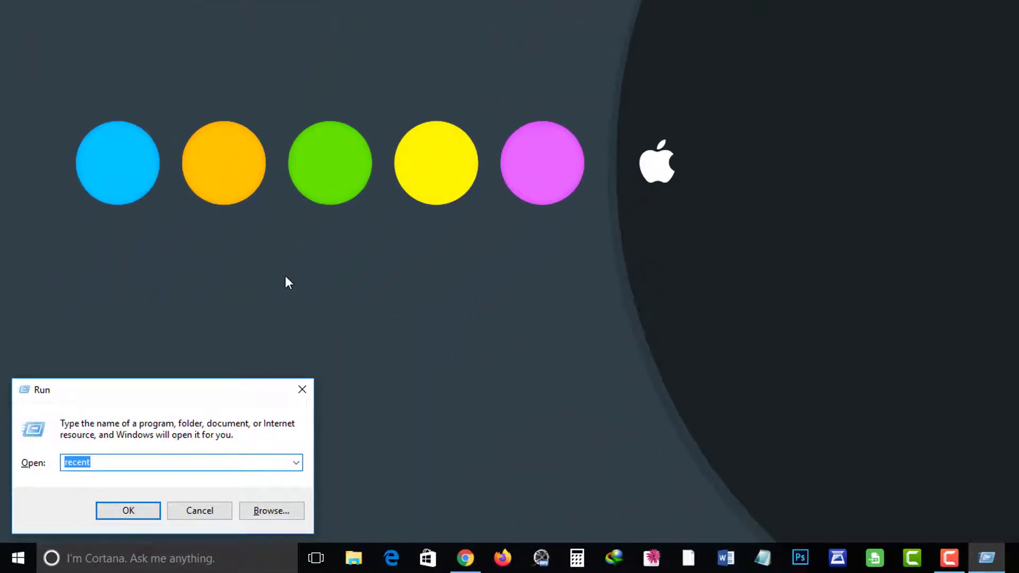
pyautogui.write('temp')
pyautogui.click(128, 511)
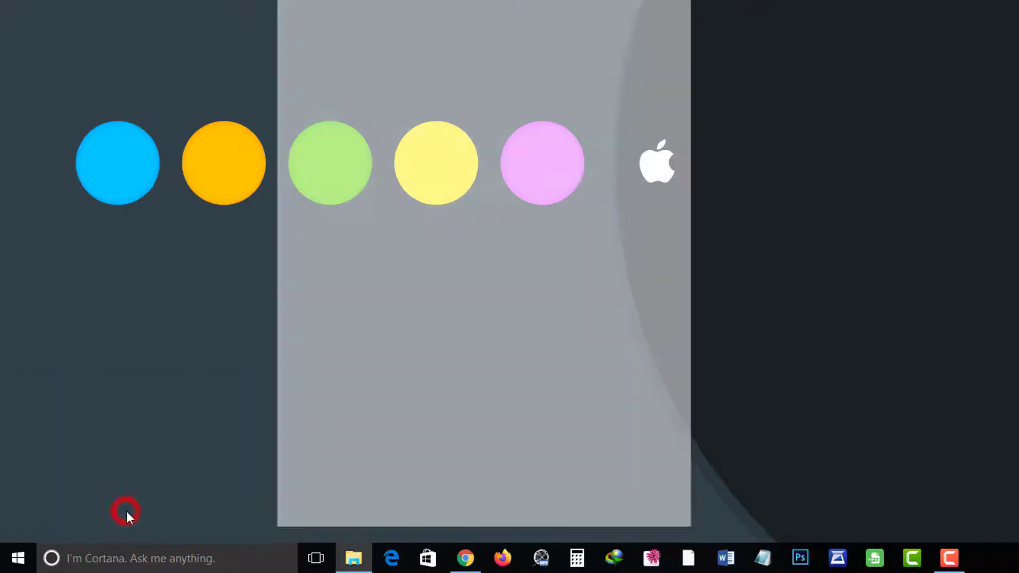
pyautogui.click(743, 174)
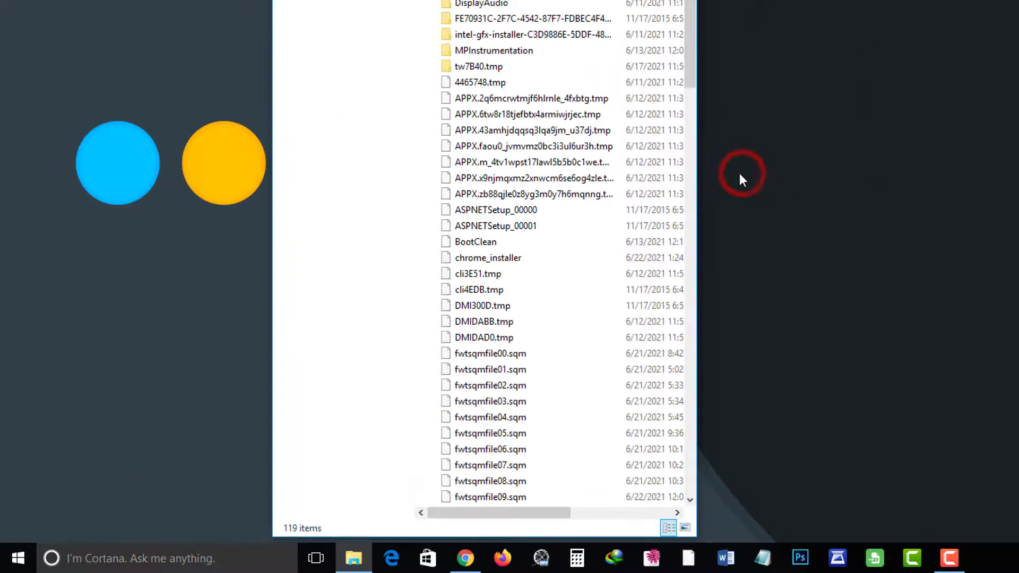
# - Look through the files in the Windows Temp folder and close its window without deleting anything
pyautogui.scroll(-6, 515, 244)
pyautogui.scroll(12, 515, 244)
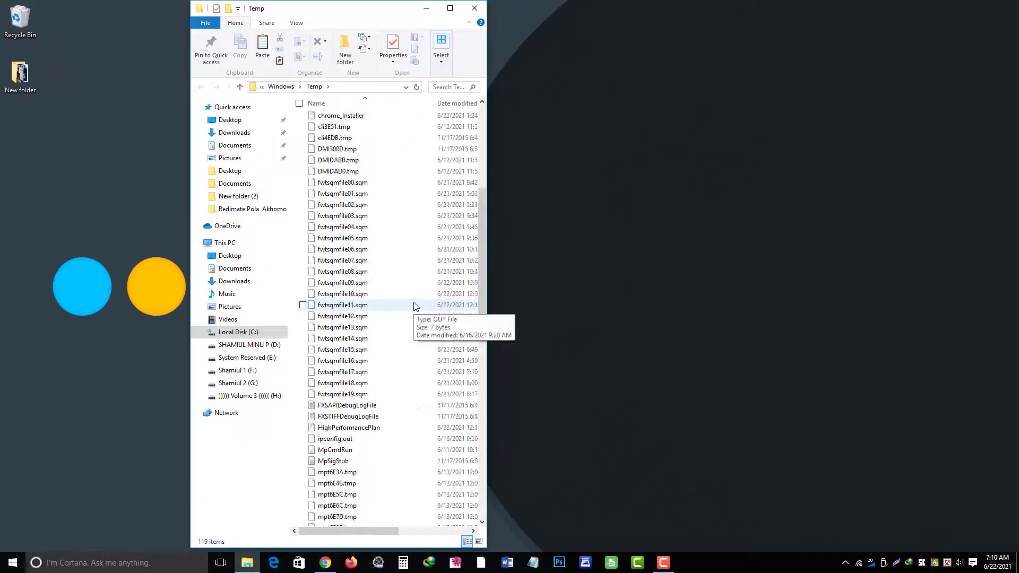
pyautogui.click(421, 230)
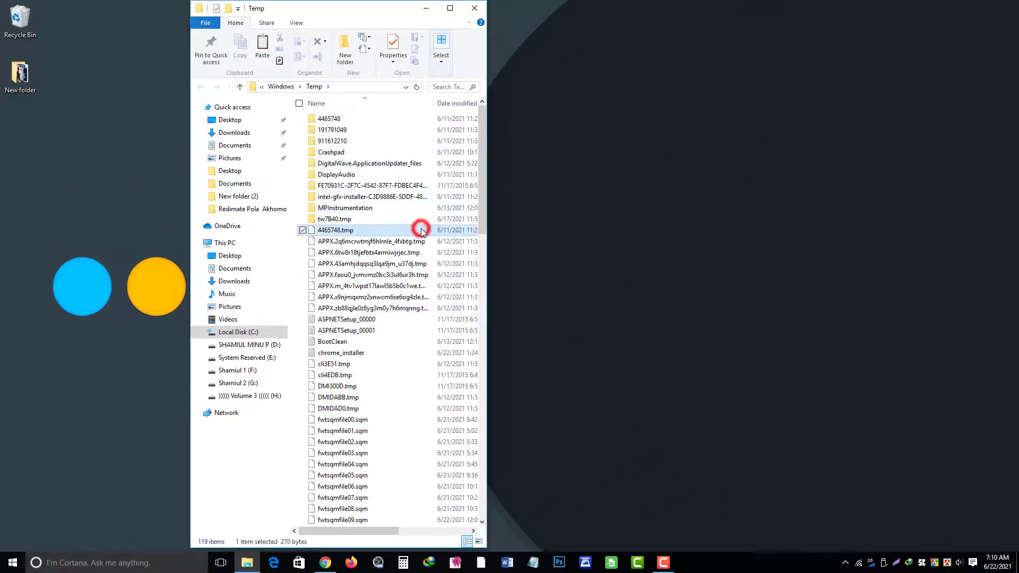
pyautogui.hotkey('ctrl', 'a')
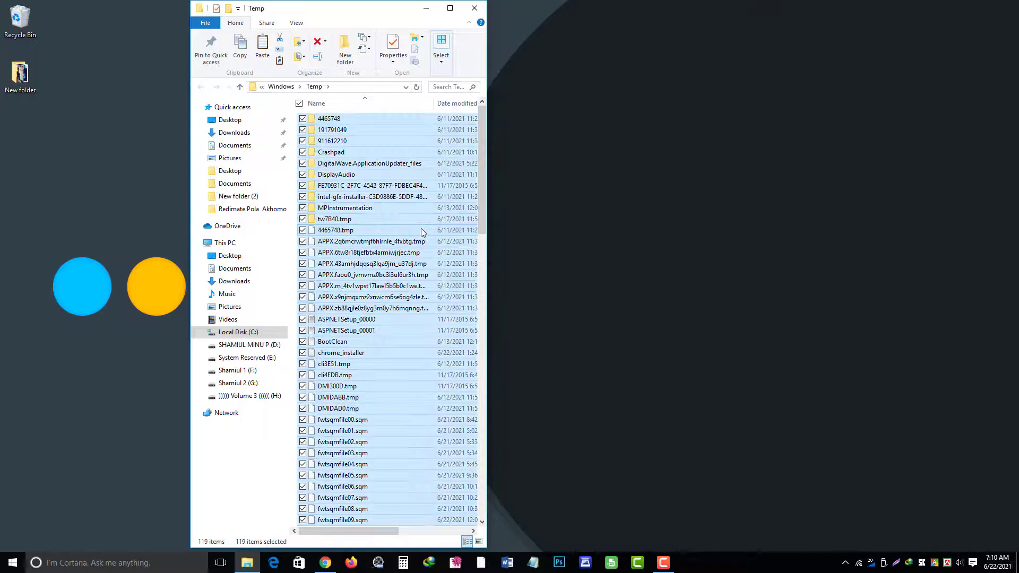
pyautogui.rightClick(325, 135)
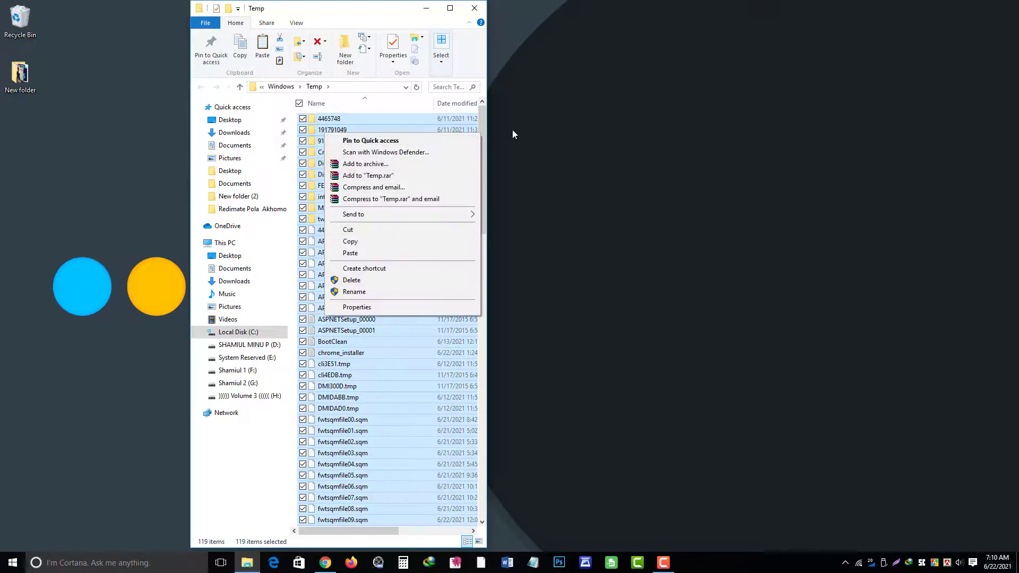
pyautogui.click(570, 114)
pyautogui.click(478, 7)
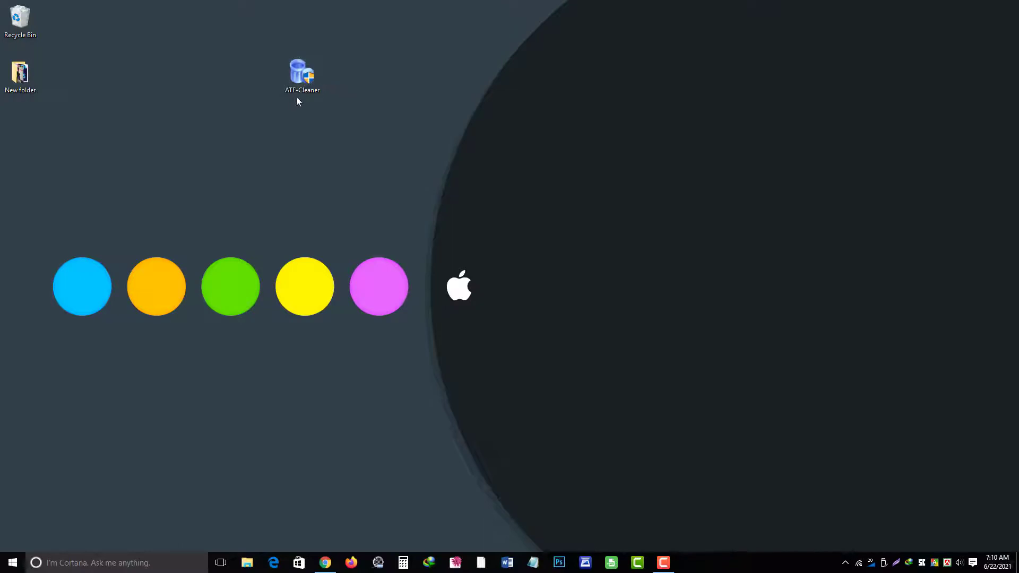
# - Launch ATF Cleaner from the desktop and mark all file categories for deletion
pyautogui.doubleClick(303, 64)
pyautogui.click(556, 302)
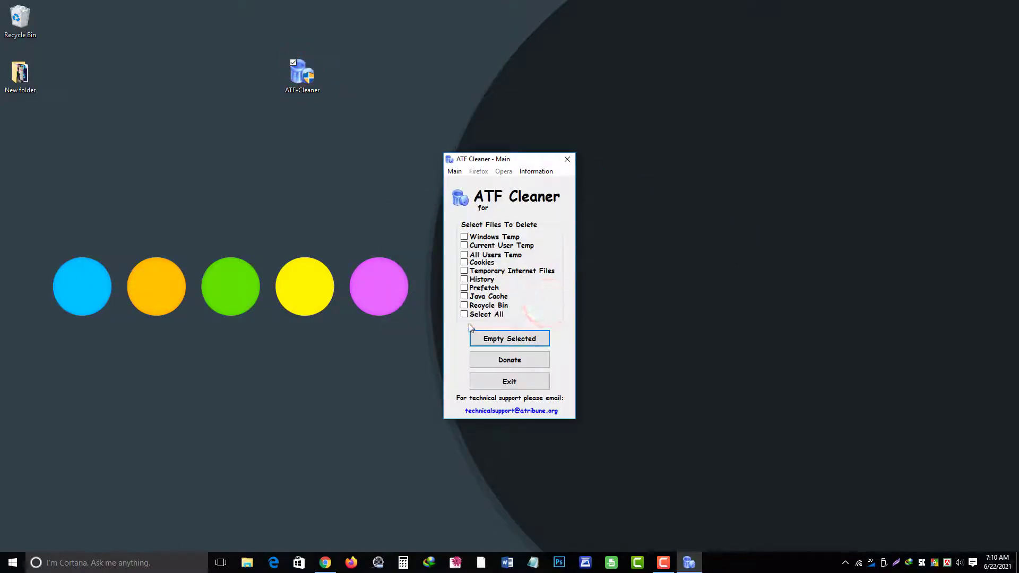
pyautogui.click(464, 315)
pyautogui.click(464, 305)
pyautogui.click(464, 305)
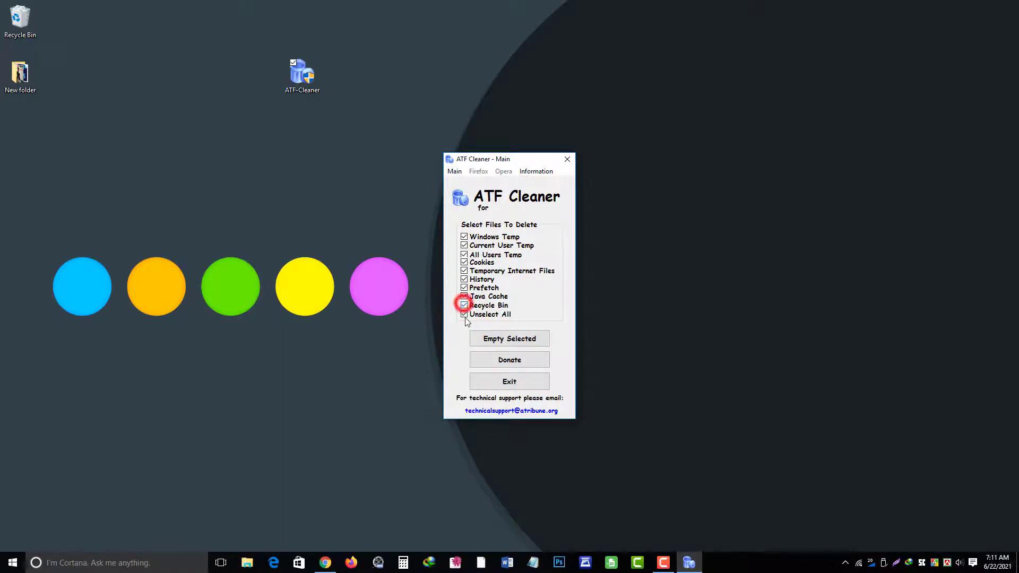
pyautogui.click(464, 316)
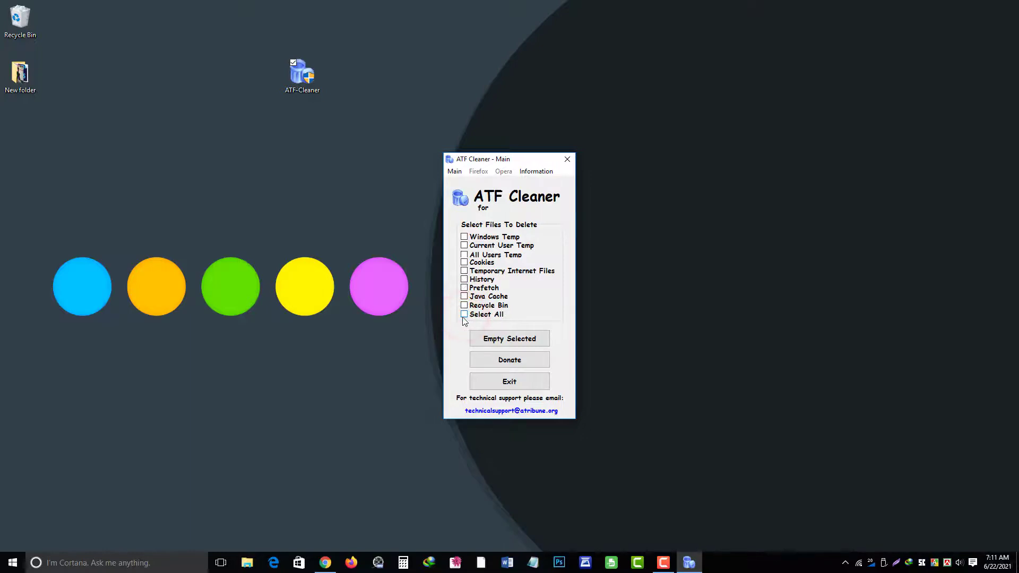
pyautogui.click(464, 316)
pyautogui.click(464, 305)
pyautogui.click(465, 306)
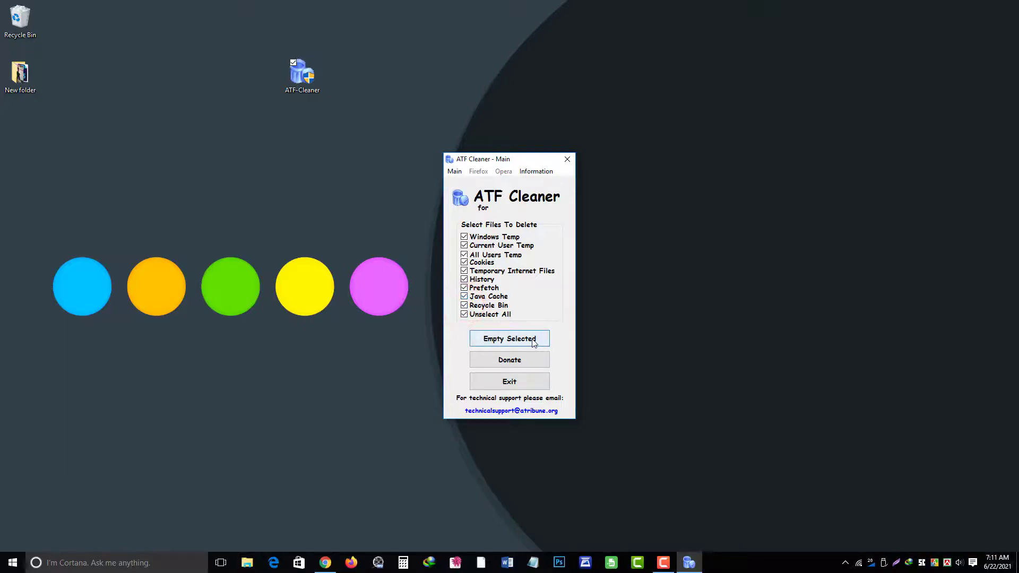
# - Empty all selected file categories with ATF Cleaner, dismiss the completion message and close the program
pyautogui.click(507, 343)
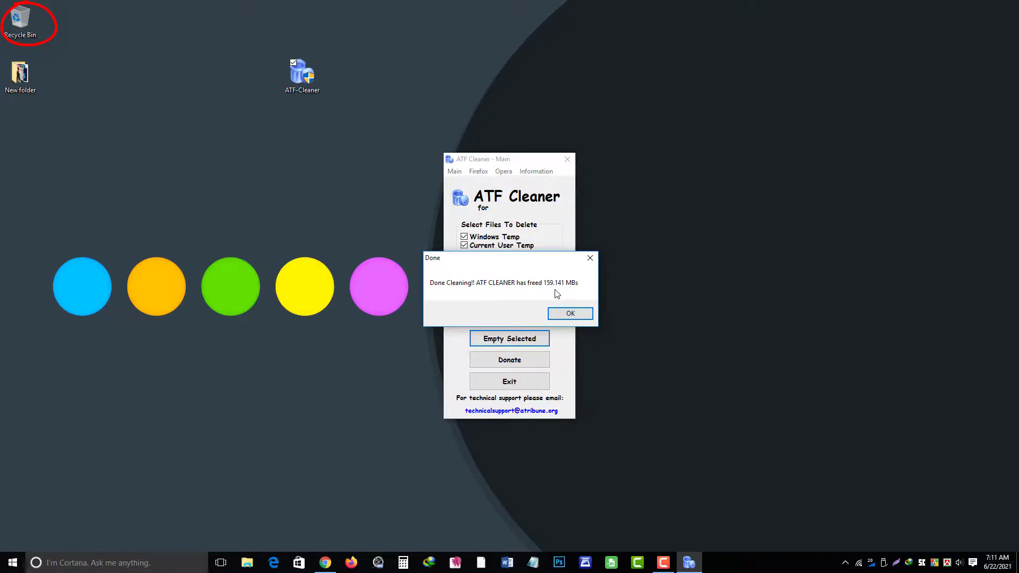
pyautogui.click(570, 315)
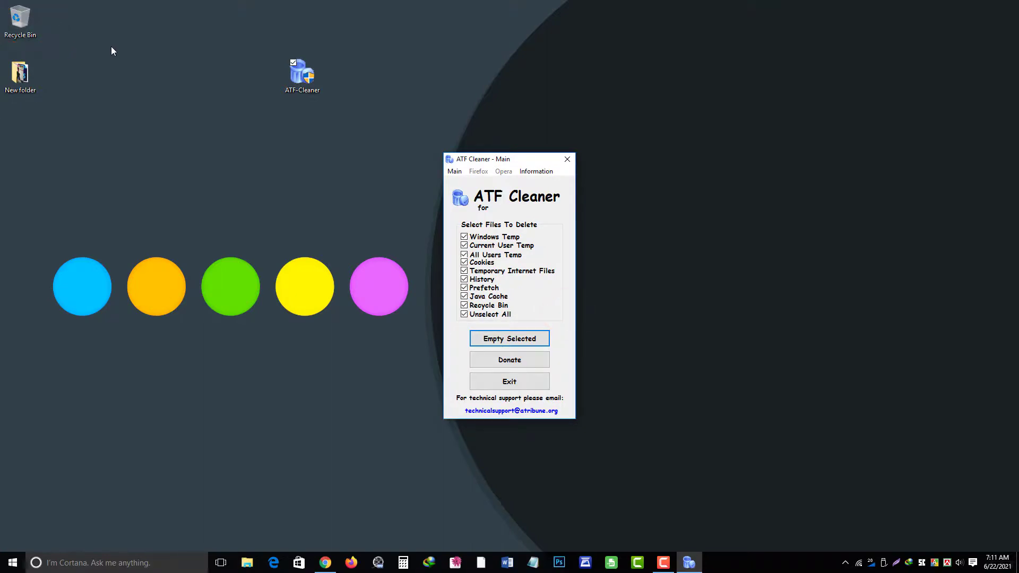
pyautogui.click(567, 160)
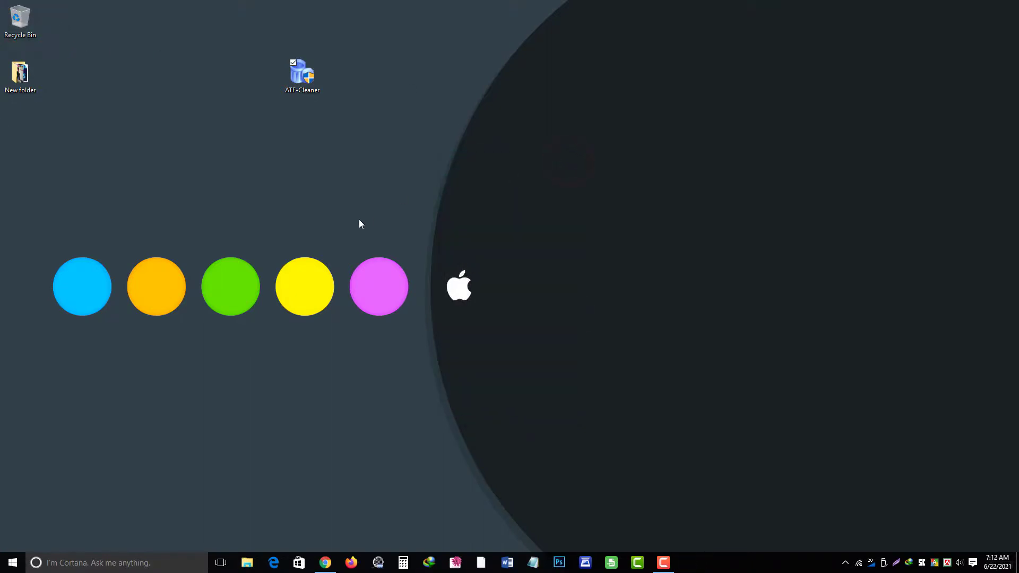
# - Run the command "temp" again to check what remains in the Windows Temp folder, and close the window
pyautogui.press('super+r')
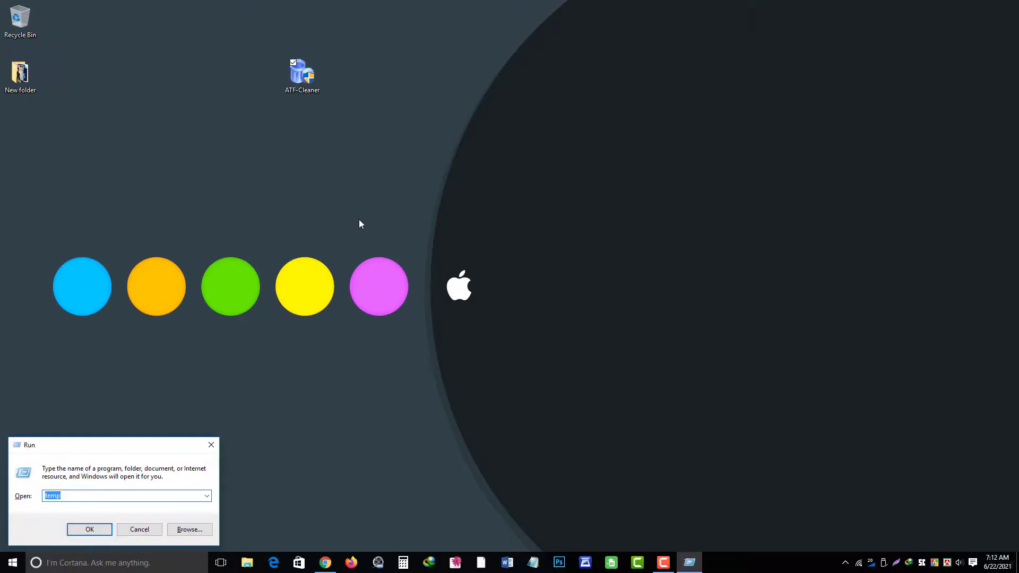
pyautogui.press('Return')
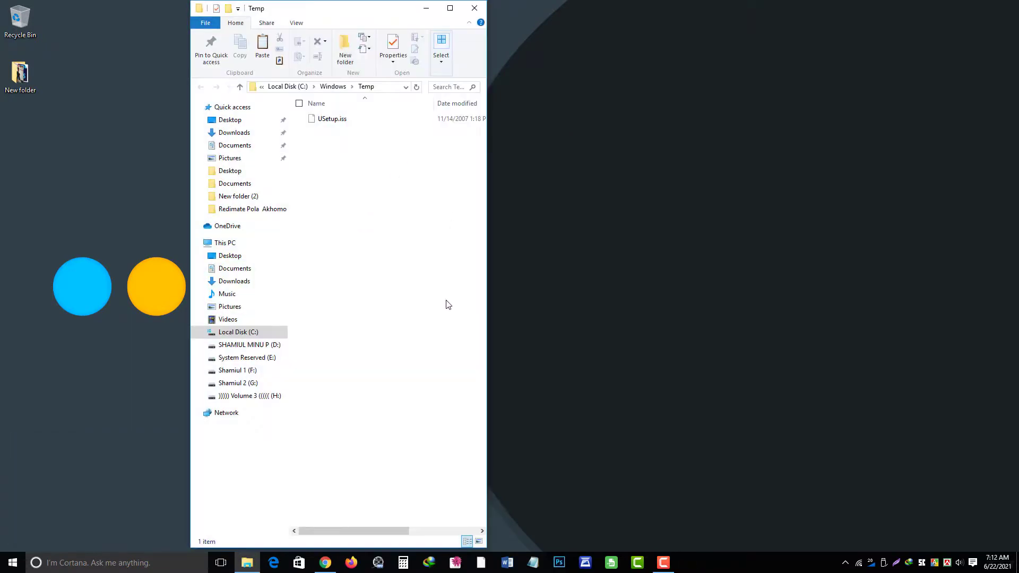
pyautogui.click(369, 201)
pyautogui.click(483, 7)
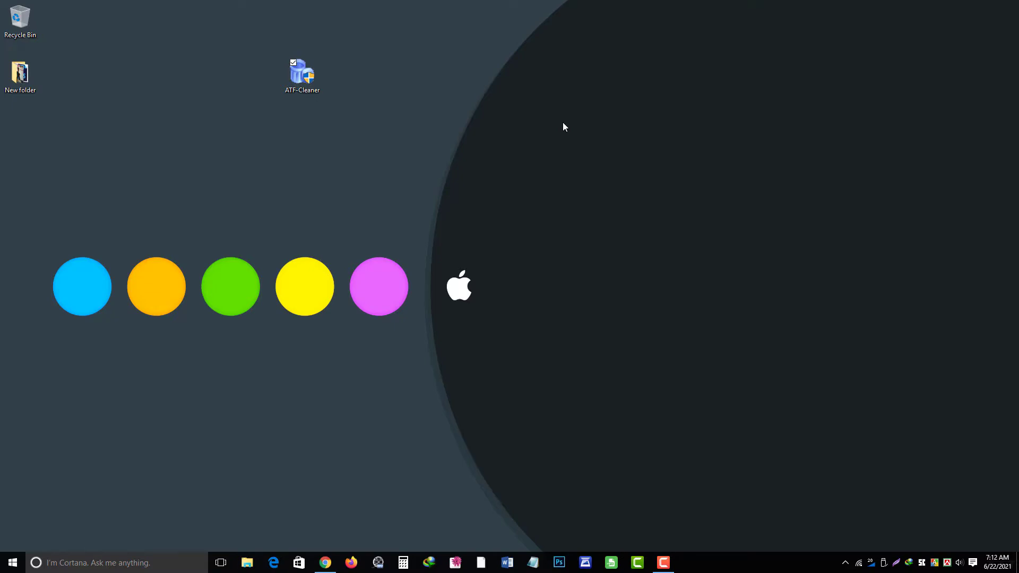
# - Run the command "%temp%" to check the current user's temporary files folder
pyautogui.press('super+r')
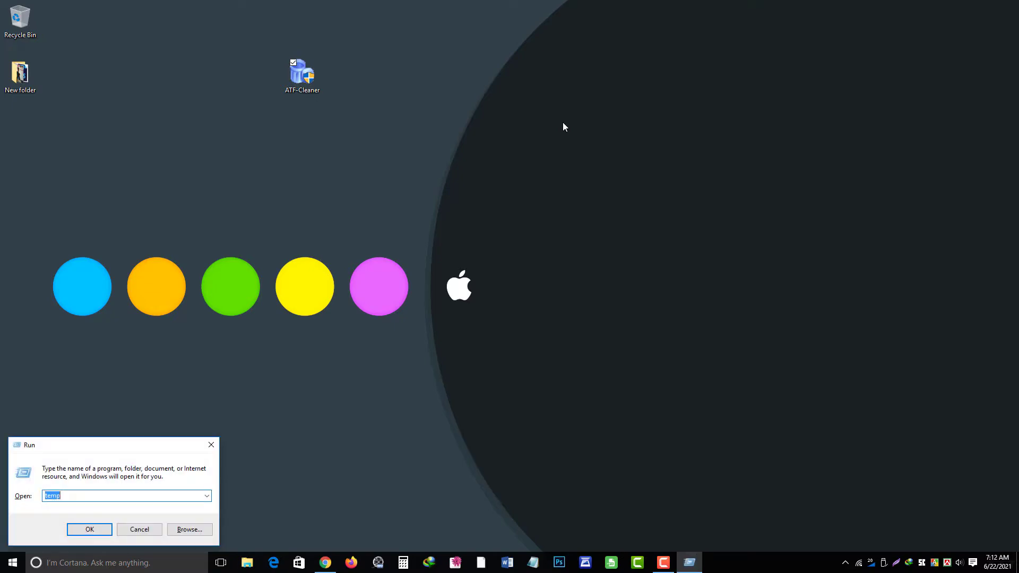
pyautogui.write('%temp')
pyautogui.press('Return')
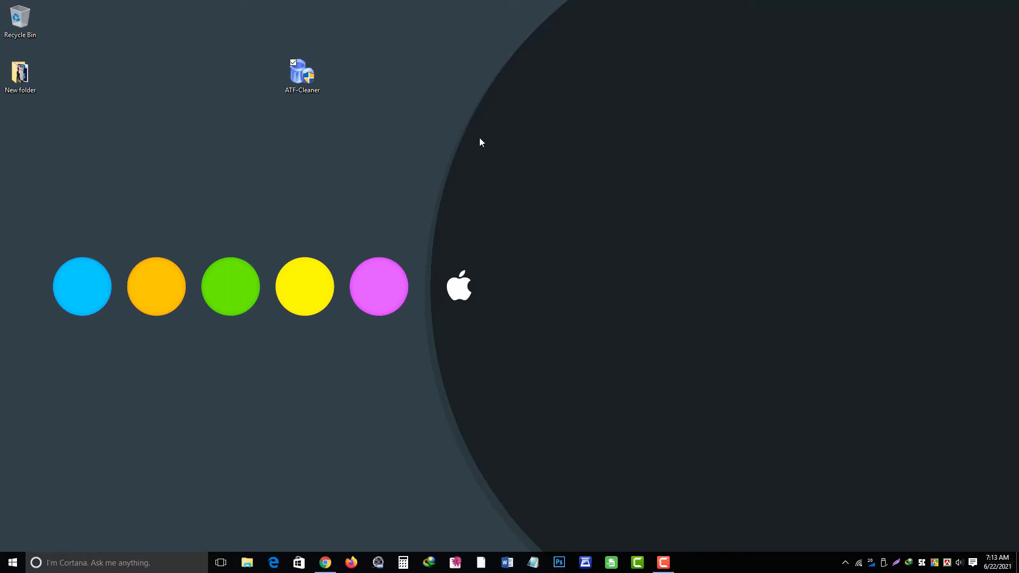